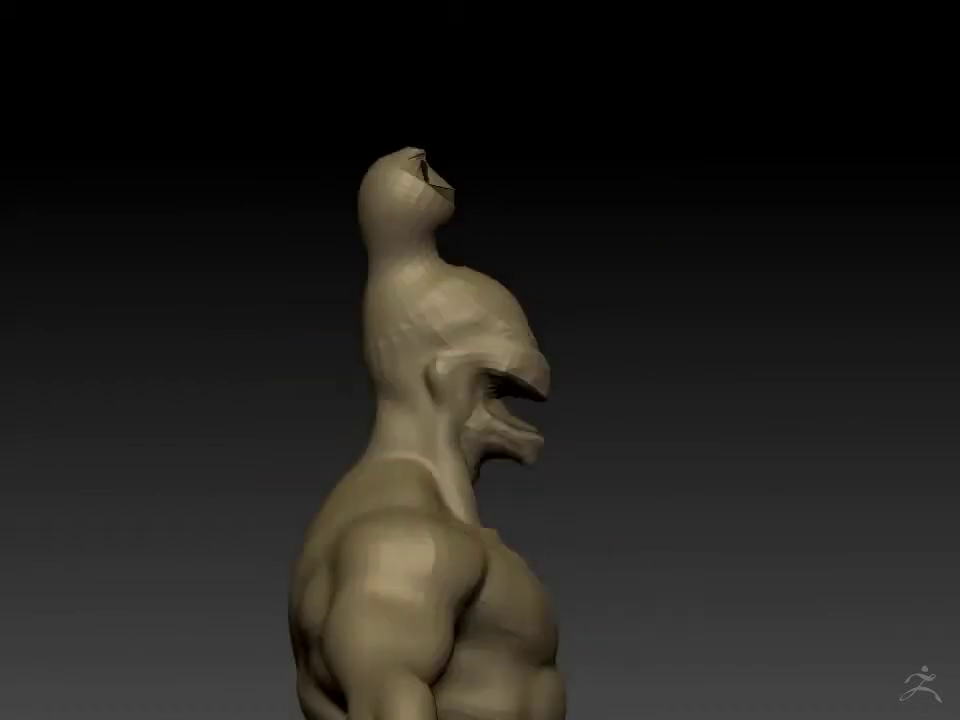
# - Orbit the bust to check the head from above, the chest from the front, and the ear from the side
pyautogui.moveTo(523, 93); pyautogui.dragTo(512, 266)
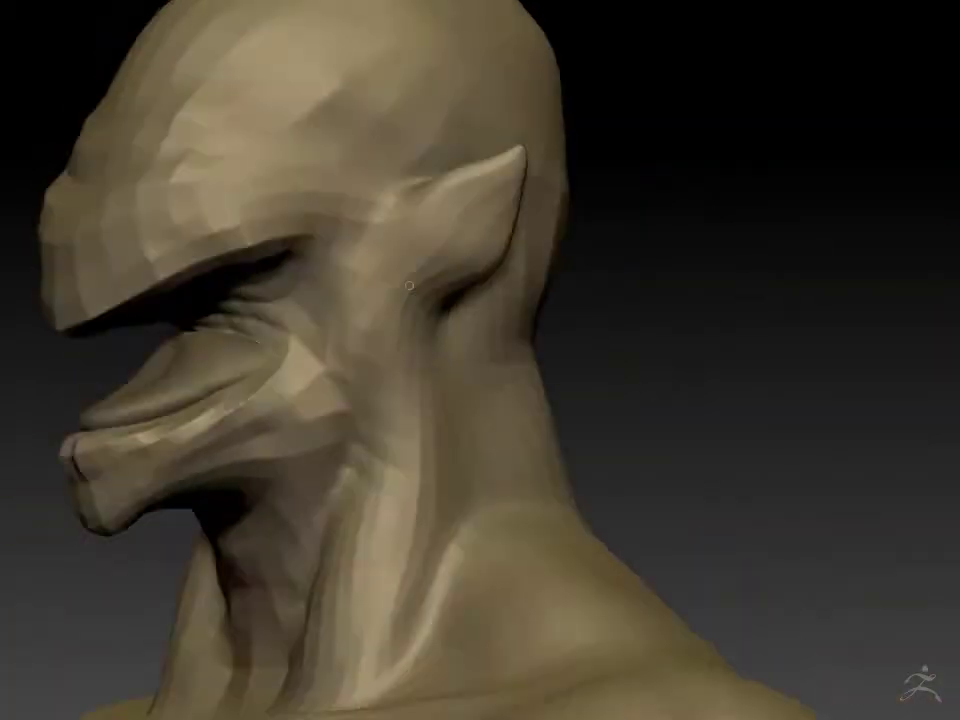
pyautogui.moveTo(409, 286)
pyautogui.mouseDown()
pyautogui.moveTo(546, 129)
pyautogui.moveTo(498, 306)
pyautogui.mouseUp()
pyautogui.moveTo(489, 212)
pyautogui.mouseDown()
pyautogui.moveTo(553, 236)
pyautogui.moveTo(539, 325)
pyautogui.mouseUp()
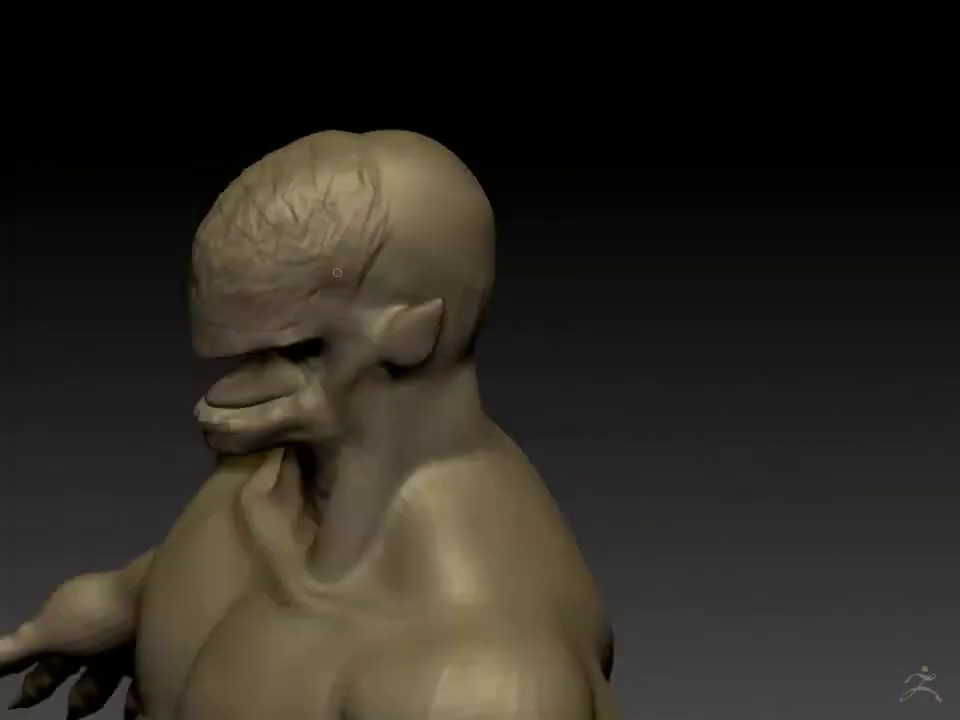